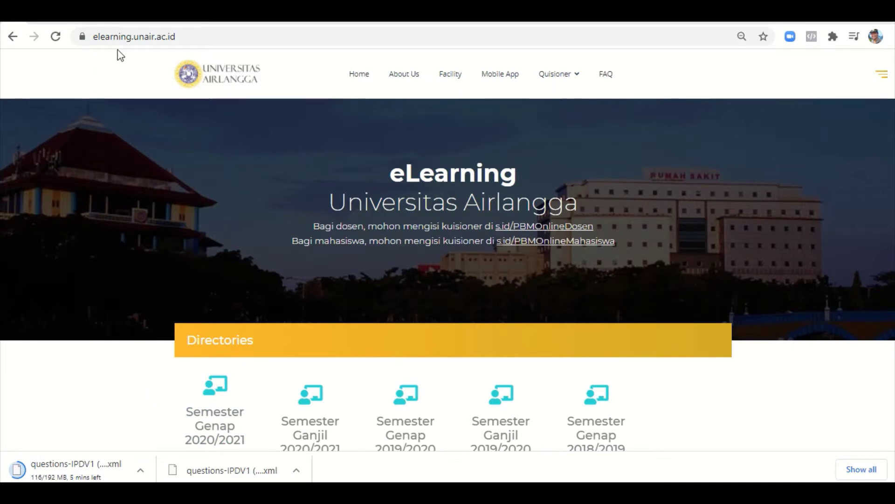
- Open the question bank of the course 2020Genap - KHD301 - IPDV1 (BWI) from its course administration
left_click(111, 10)
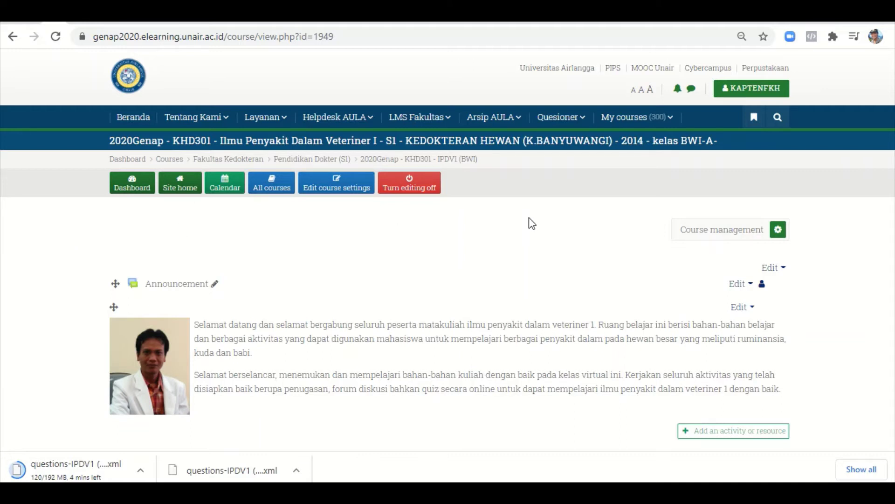
scroll(532, 224, "down", 2)
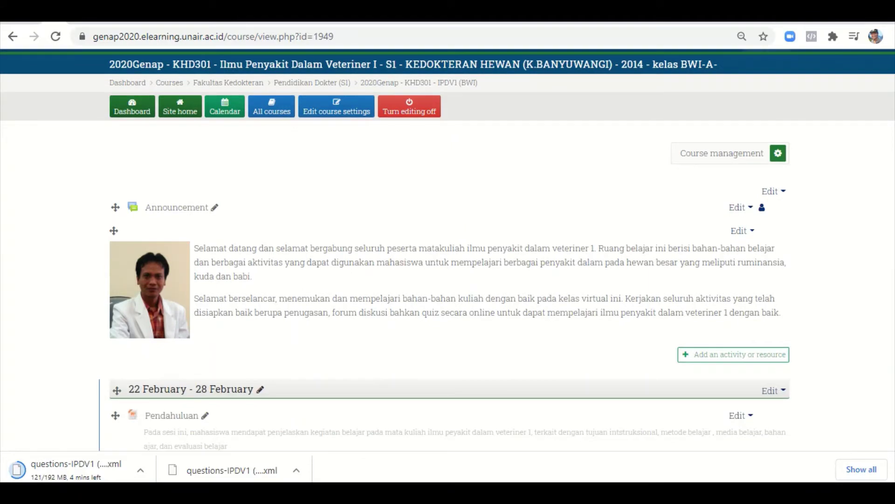
scroll(448, 250, "down", 5)
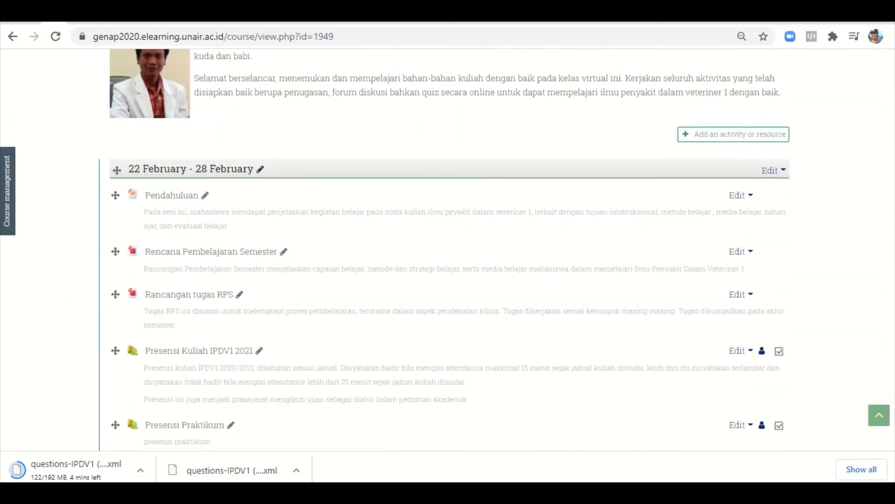
scroll(448, 247, "down", 12)
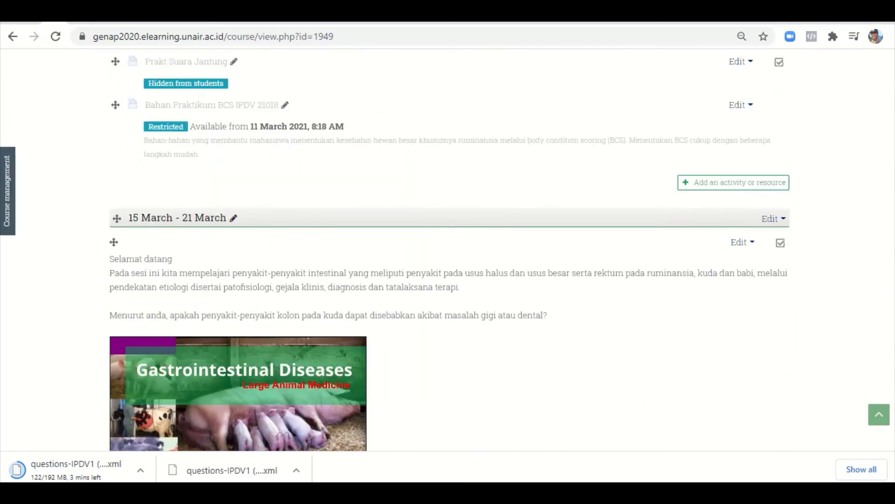
scroll(447, 247, "down", 20)
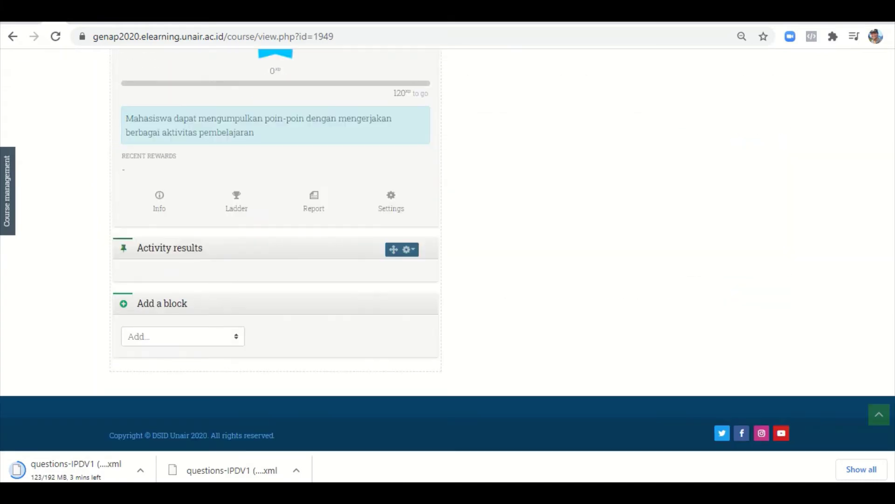
scroll(448, 247, "up", 9)
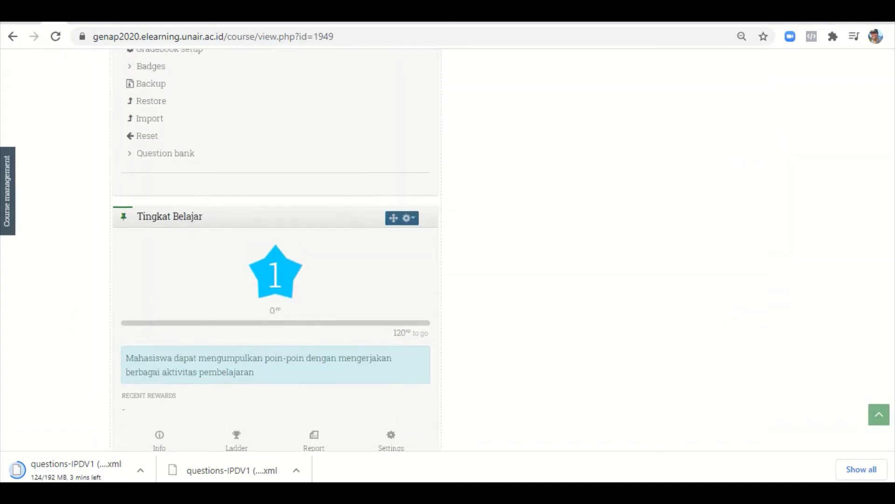
scroll(448, 247, "up", 2)
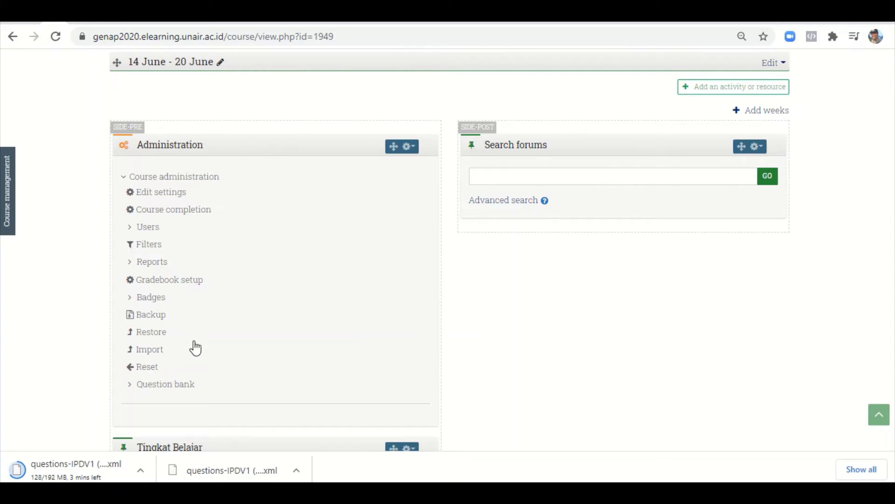
left_click(181, 394)
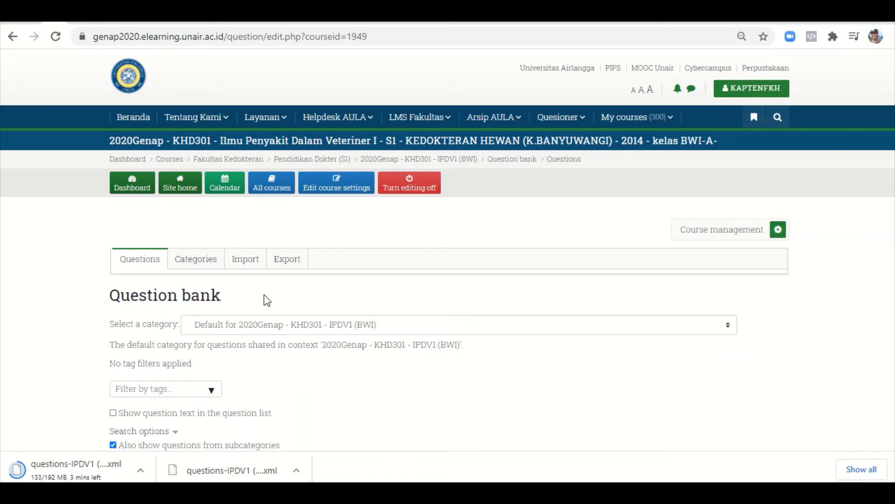
- Start a question import into this course and choose Moodle XML format as the file format
left_click(247, 268)
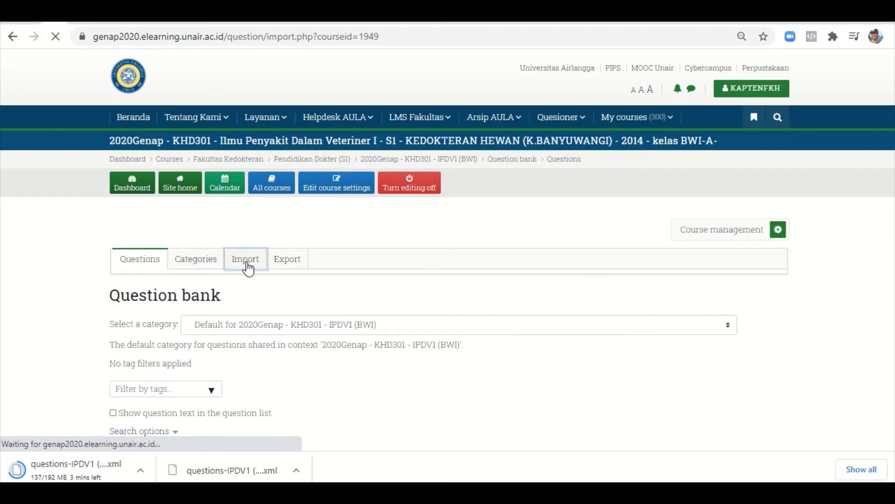
scroll(448, 252, "down", 3)
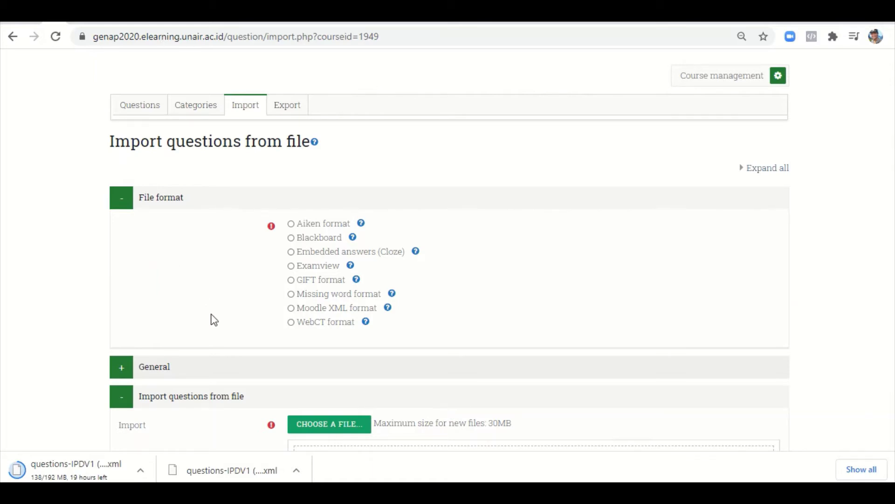
left_click(292, 310)
- Show the general import settings and keep Default for 2020Genap - KHD301 - IPDV1 (BWI) as the import category
scroll(224, 313, "down", 4)
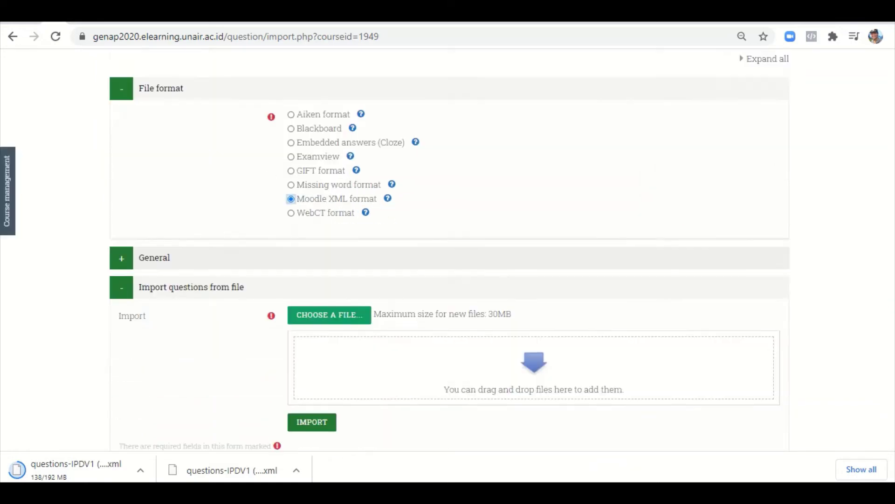
left_click(154, 189)
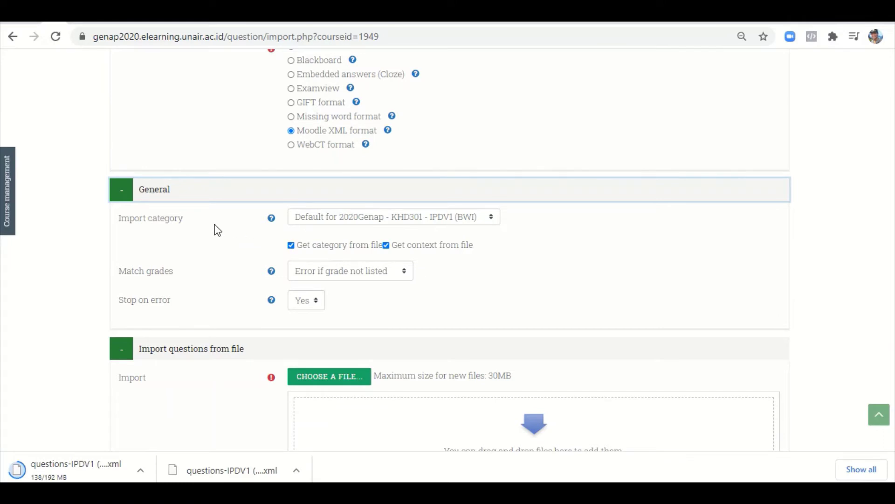
left_click(441, 217)
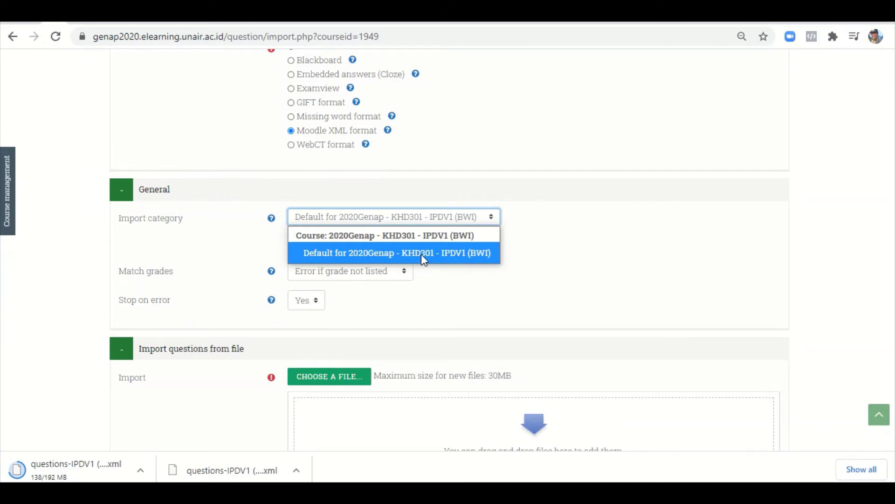
left_click(538, 259)
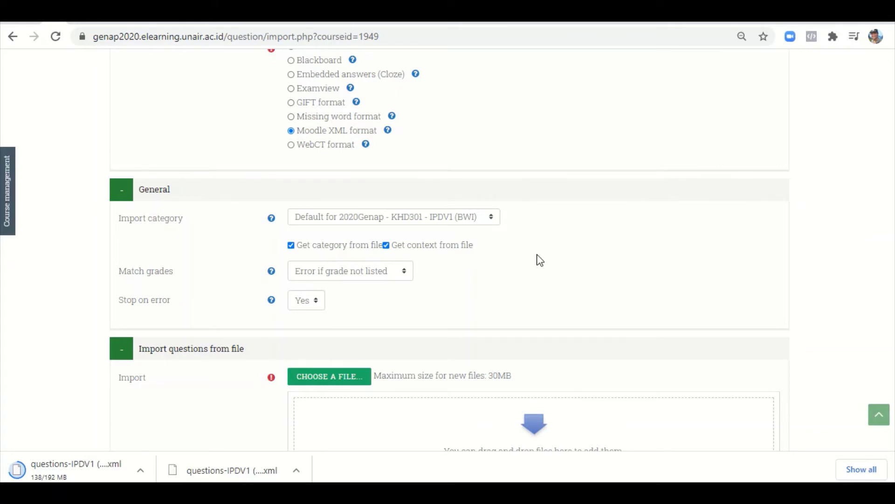
- Try to add the downloaded file questions-IPDV1 (A) 2019Genap-top-20210223-2348.xml to the question import form
scroll(541, 260, "down", 3)
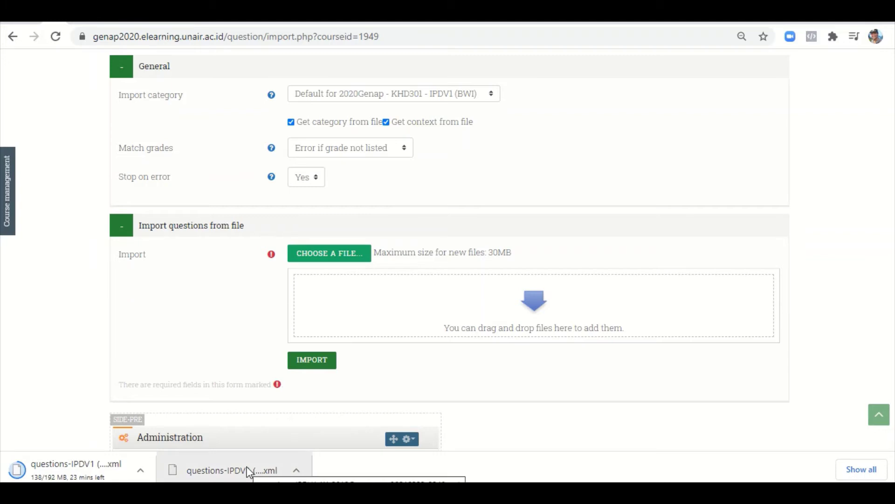
left_click_drag(250, 472, 496, 304)
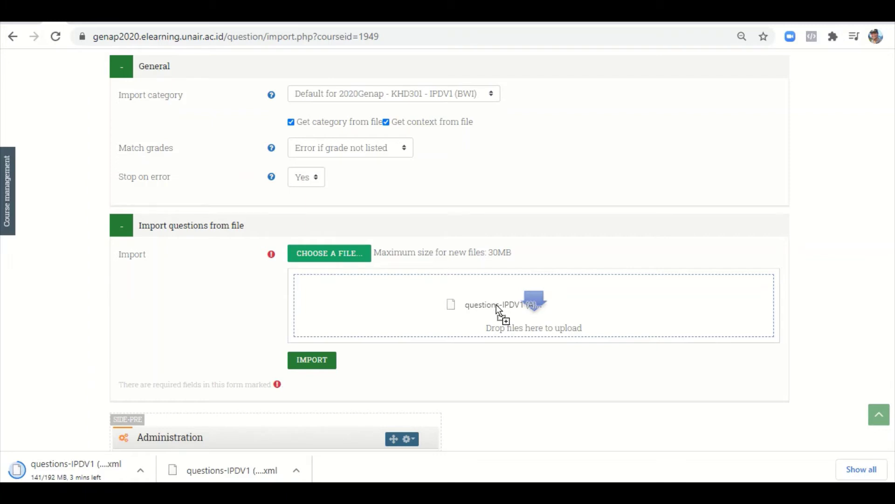
left_click_drag(496, 304, 496, 304)
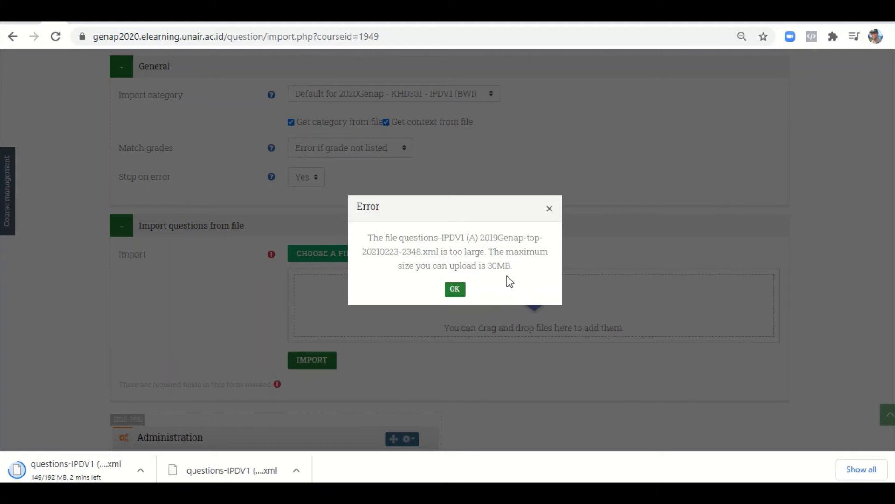
left_click(455, 290)
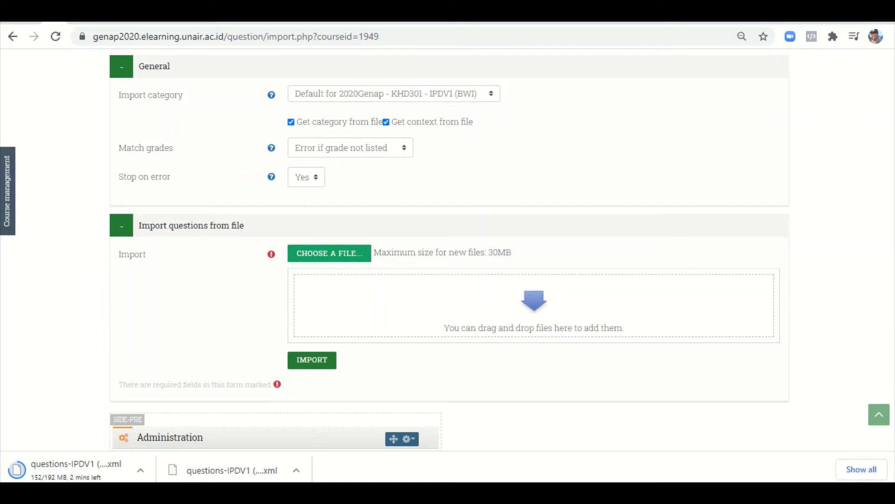
left_click(862, 471)
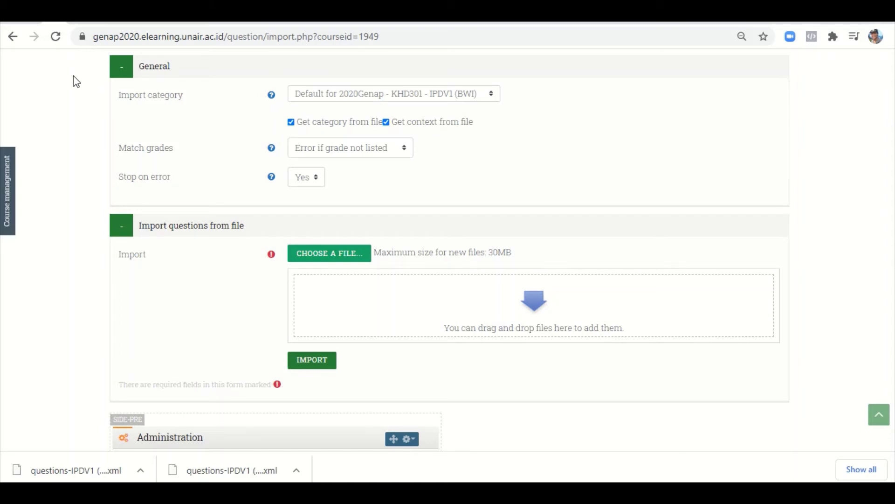
- Return to the question bank of the IPDV1 (A) 2019Genap course and select the Soal UTS category
left_click(24, 14)
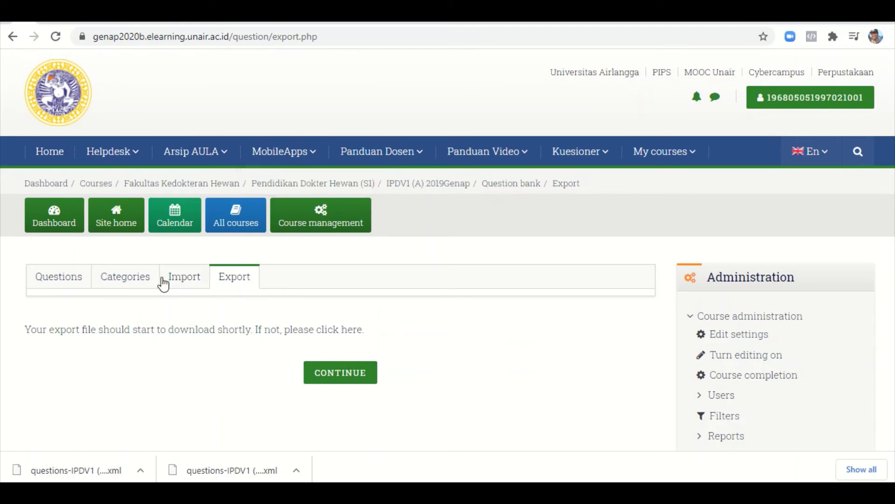
left_click(74, 283)
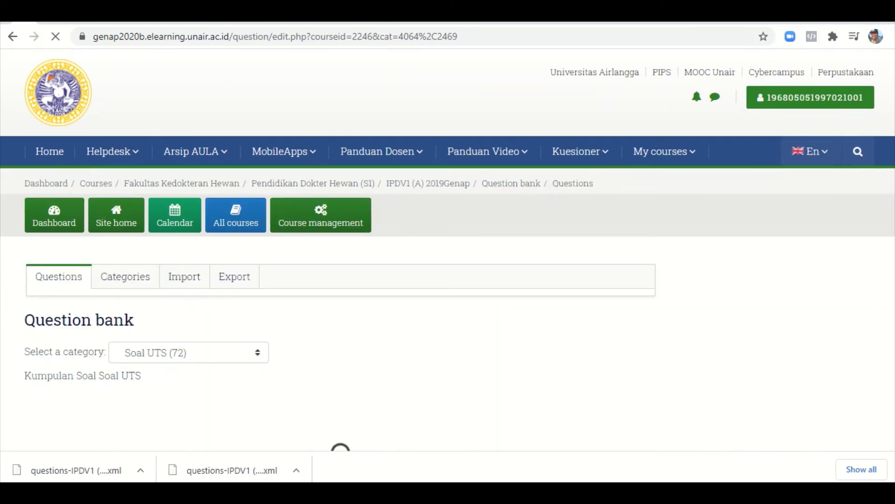
scroll(448, 252, "down", 3)
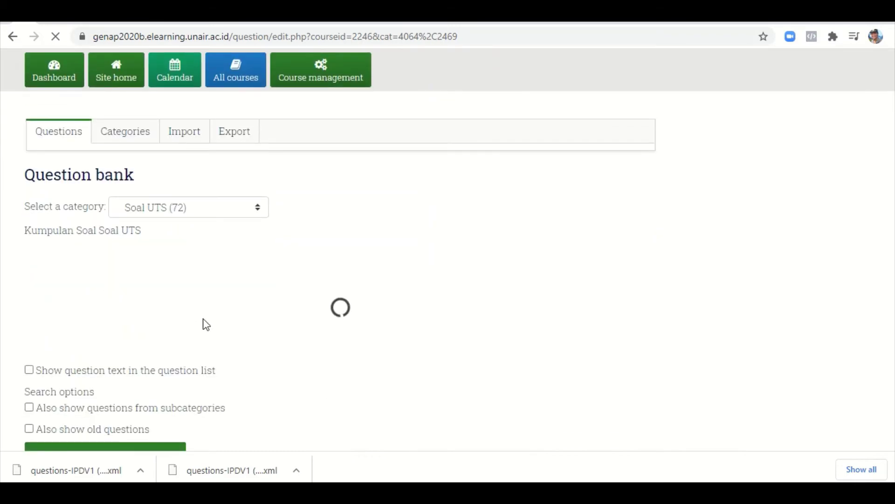
left_click(231, 208)
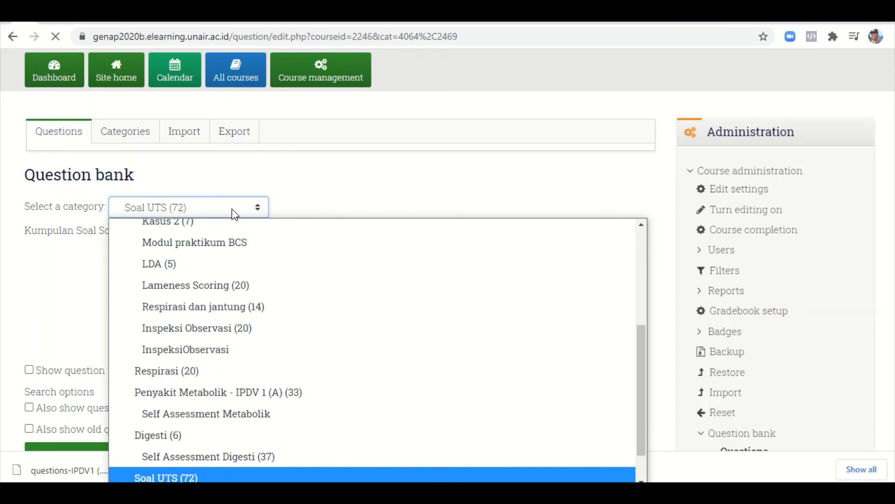
scroll(281, 224, "up", 2)
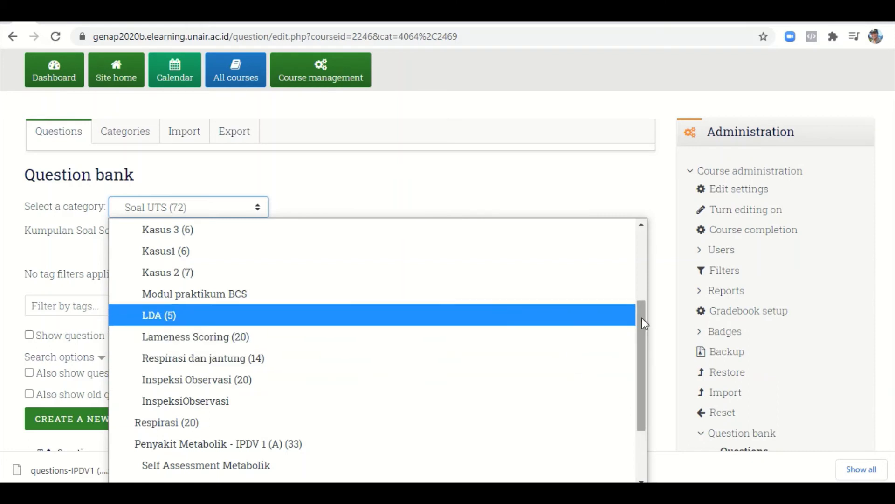
left_click_drag(643, 318, 643, 372)
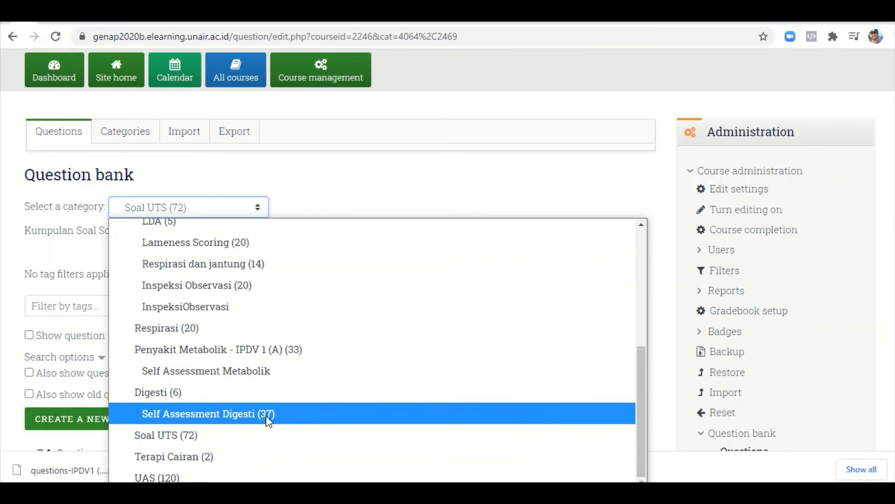
left_click(196, 435)
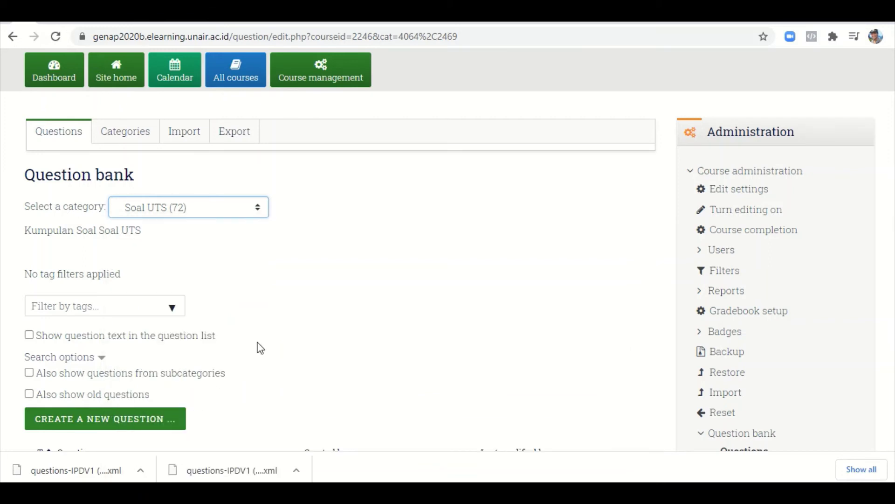
- Export the Soal UTS category to a file in Moodle XML format, with category and context written to the file
left_click(228, 135)
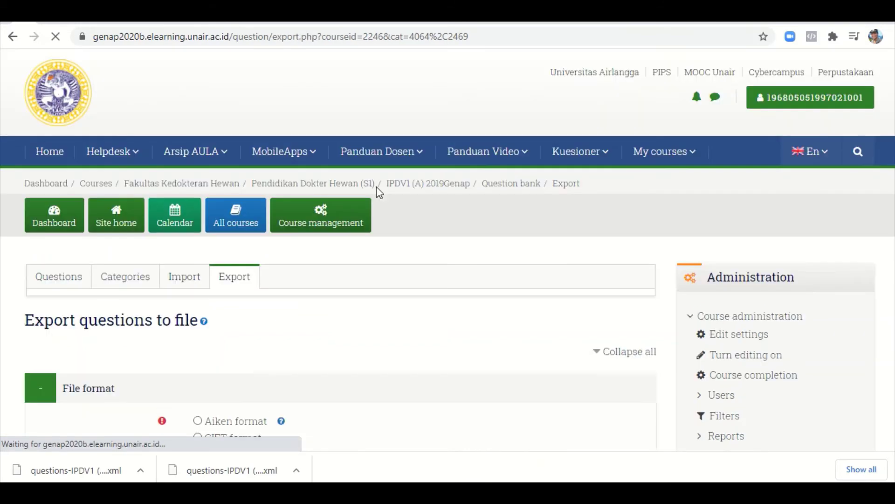
scroll(444, 364, "down", 4)
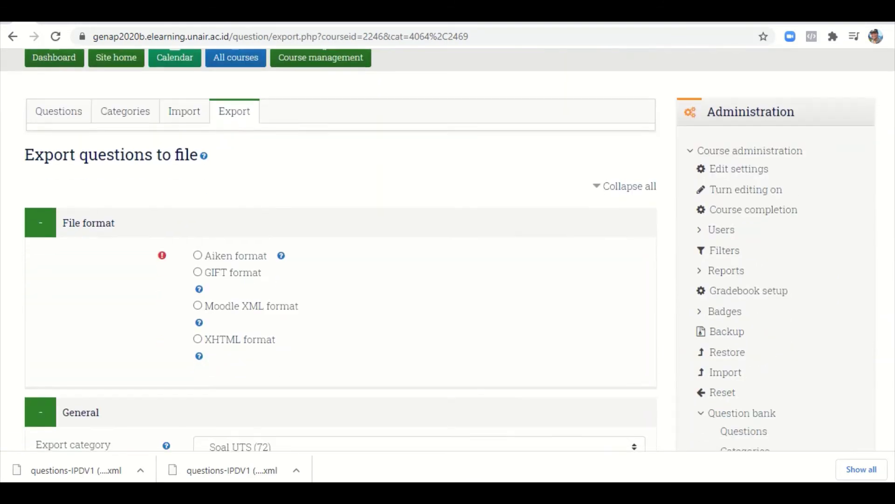
left_click(248, 309)
scroll(440, 356, "down", 4)
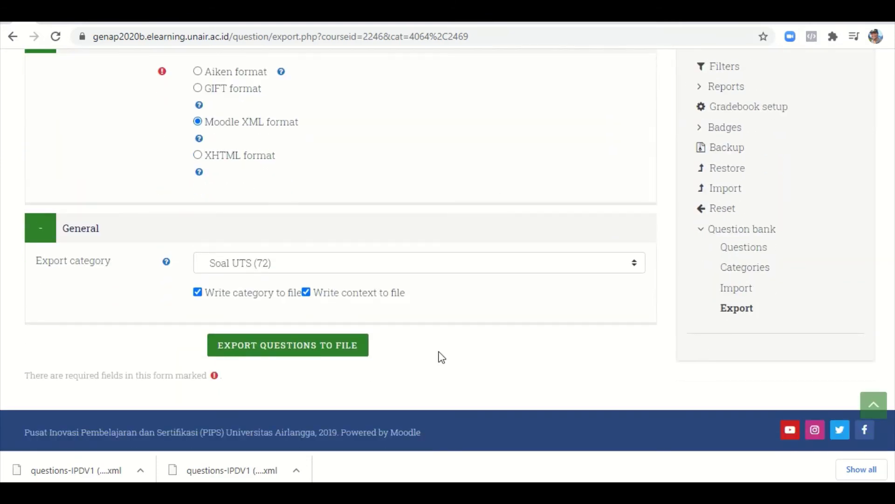
left_click(513, 274)
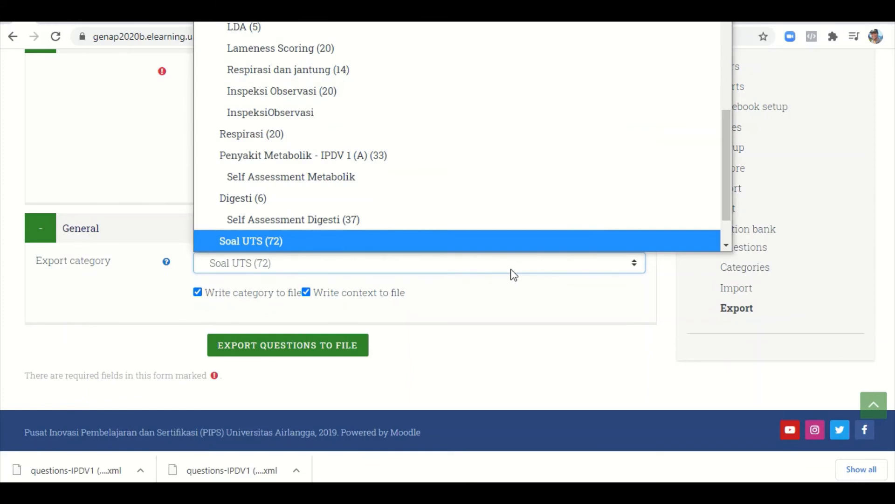
scroll(362, 243, "down", 2)
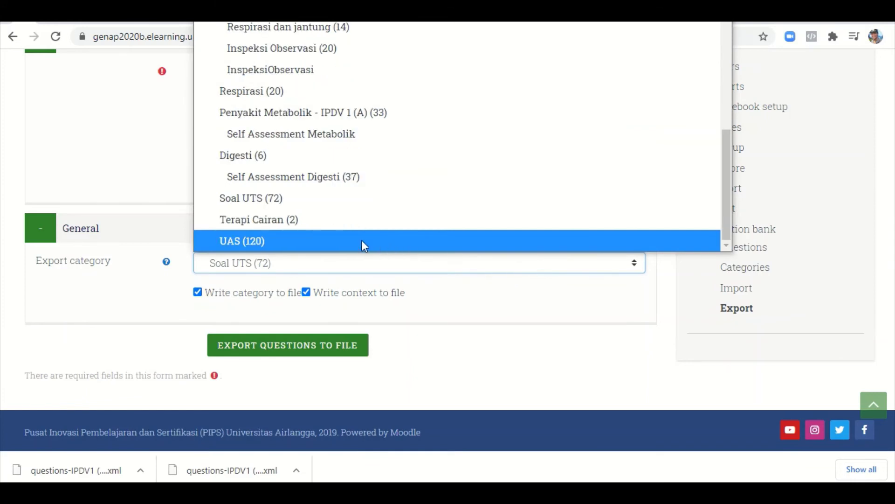
left_click(325, 208)
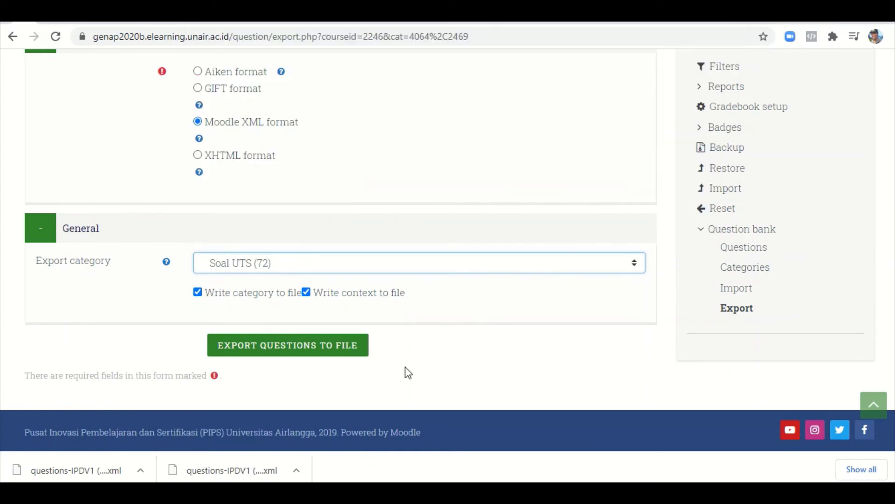
left_click(295, 346)
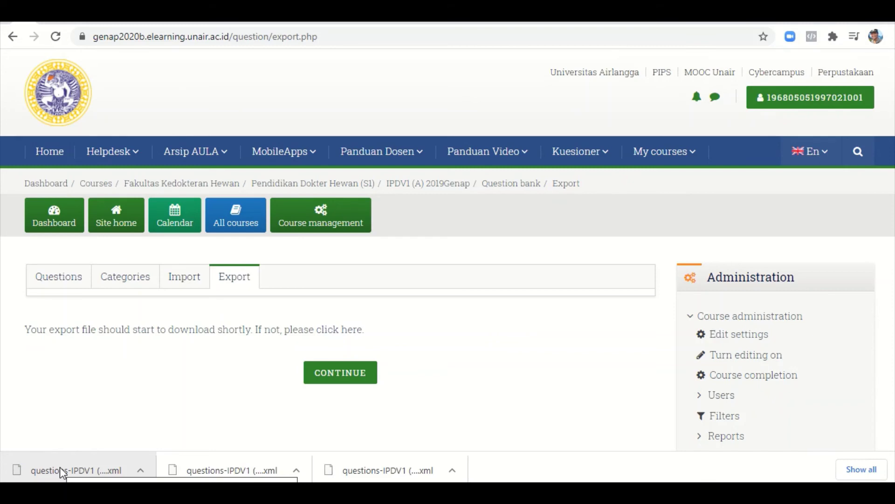
- Add the exported file questions-IPDV1 (A) 2019Genap-Soal UTS-20210224-0015.xml to the import form of the KHD301 - IPDV1 (BWI) course
left_click(62, 25)
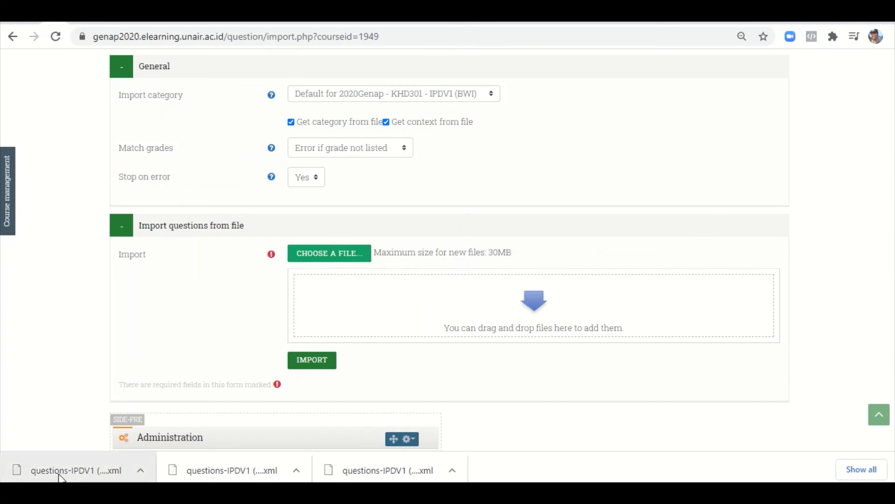
left_click_drag(60, 476, 522, 300)
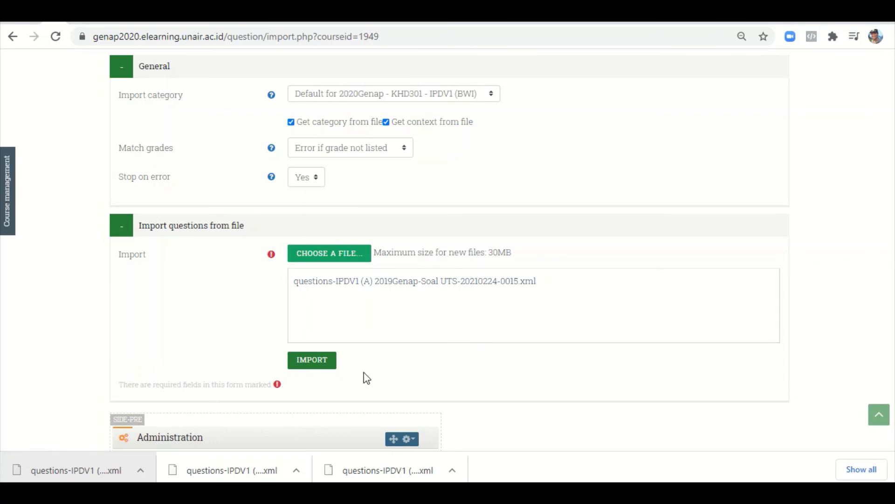
- Import the questions from the added Soal UTS file, review the imported questions through to the end, and continue to the question bank
left_click(316, 366)
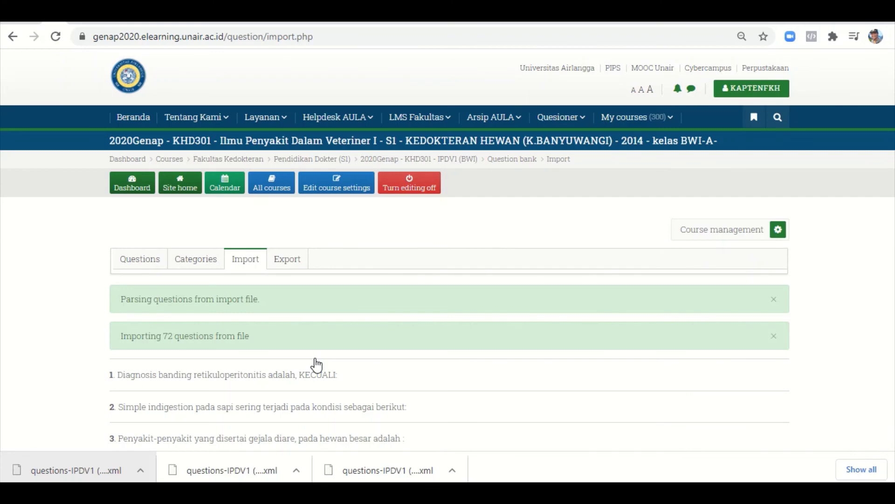
scroll(317, 366, "down", 3)
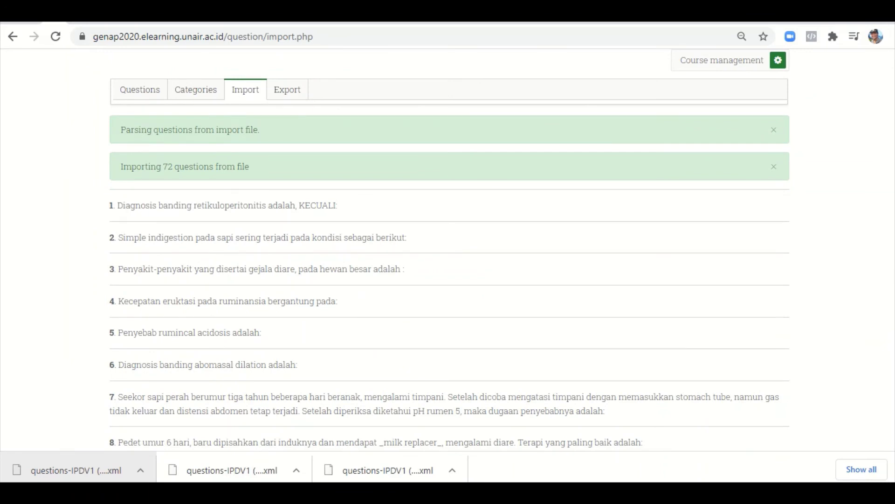
scroll(448, 251, "down", 3)
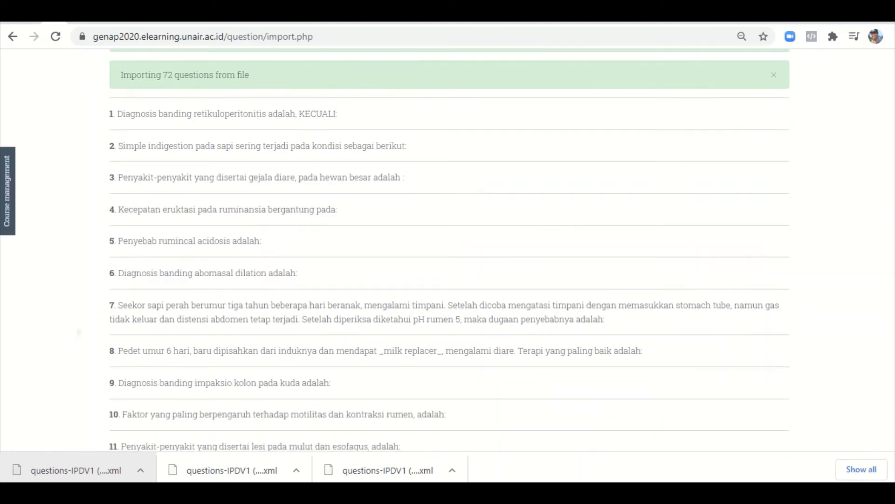
scroll(448, 250, "down", 4)
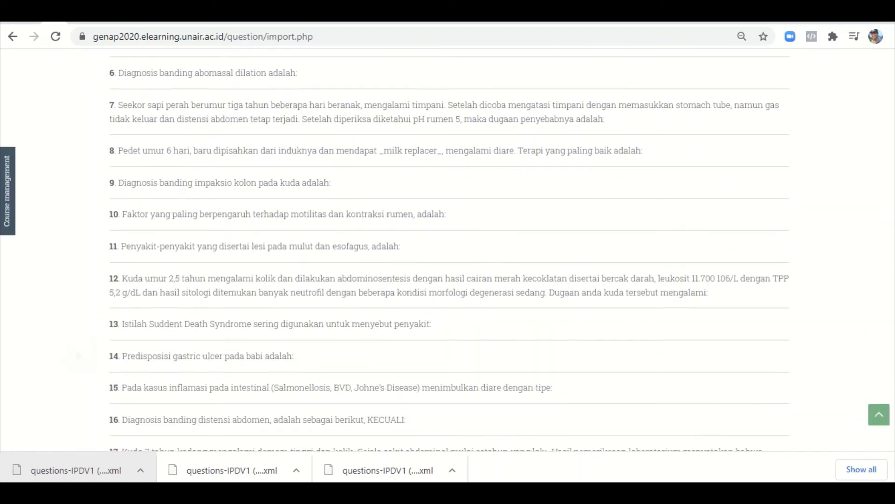
scroll(447, 250, "down", 7)
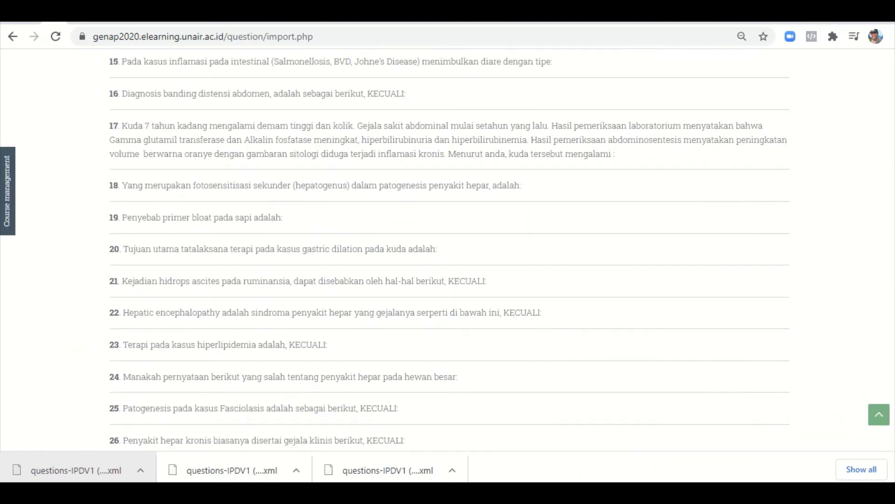
scroll(448, 251, "down", 6)
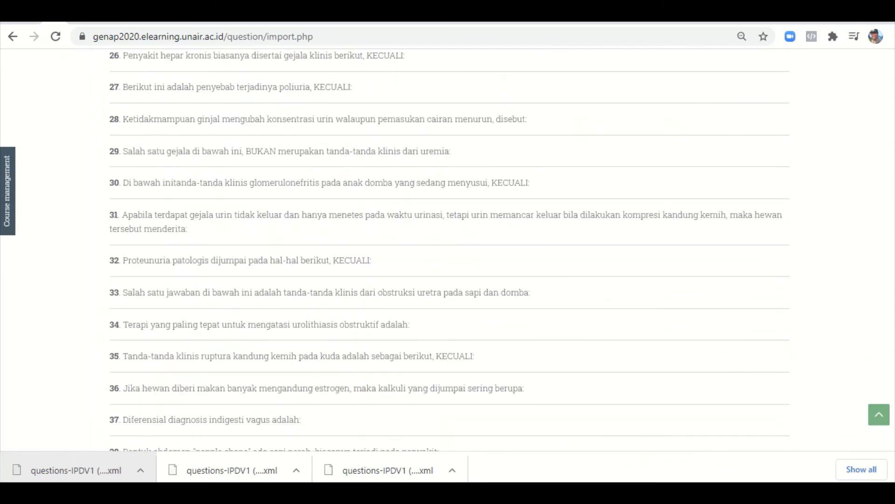
scroll(448, 250, "down", 7)
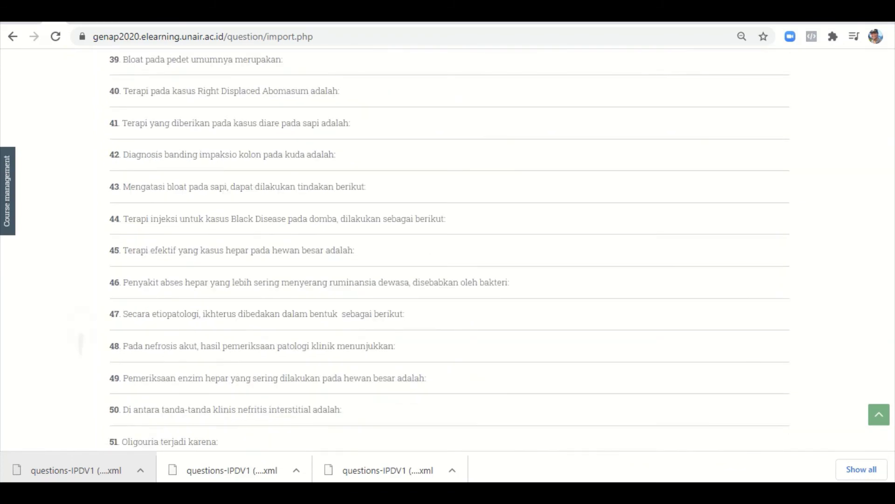
scroll(448, 250, "down", 8)
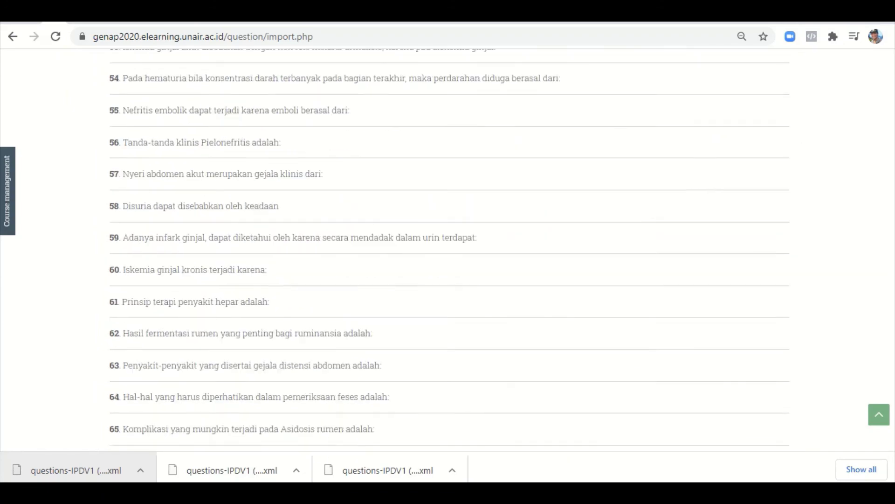
scroll(448, 250, "down", 4)
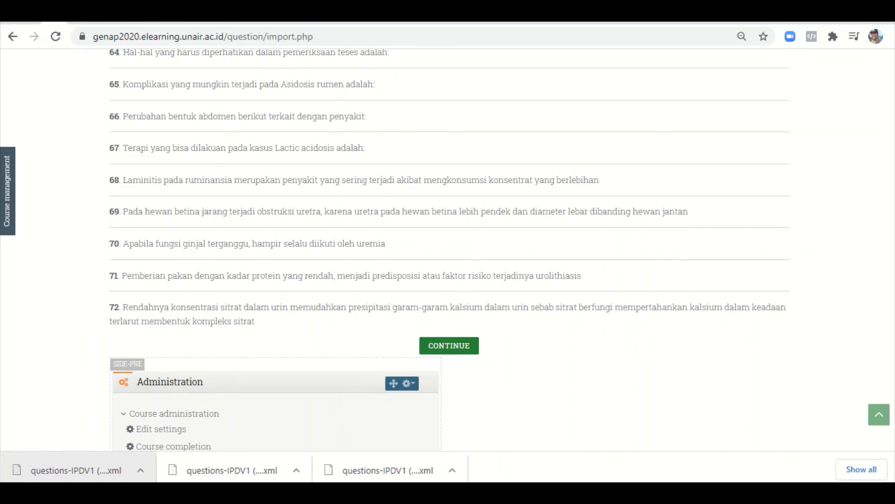
left_click(457, 355)
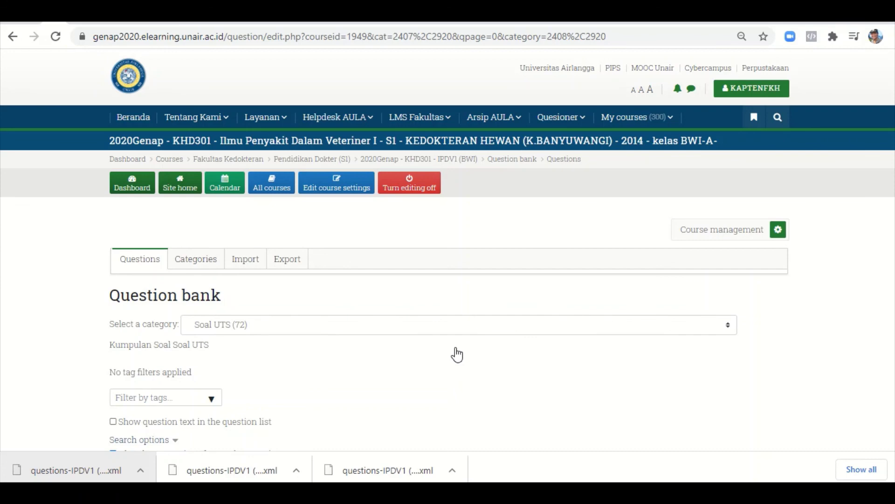
- Check the category list in the KHD301 - IPDV1 (BWI) question bank for the imported Soal UTS category, keeping the current selection
scroll(457, 354, "down", 2)
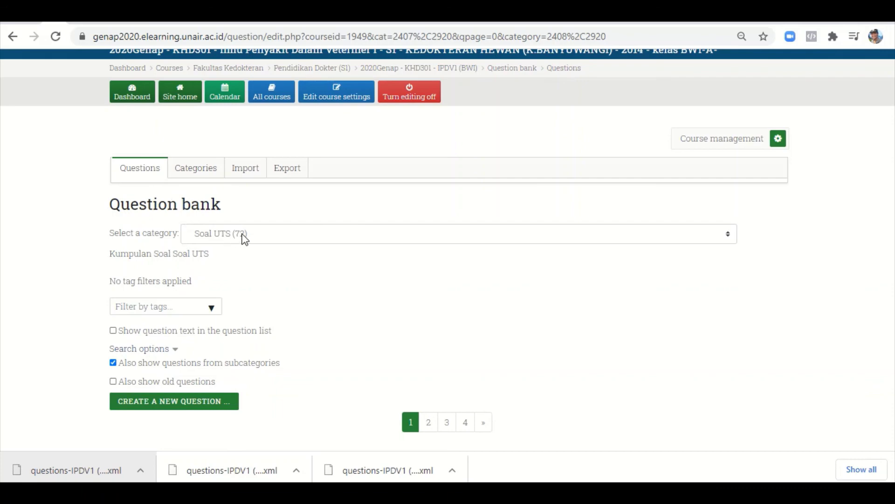
left_click(277, 240)
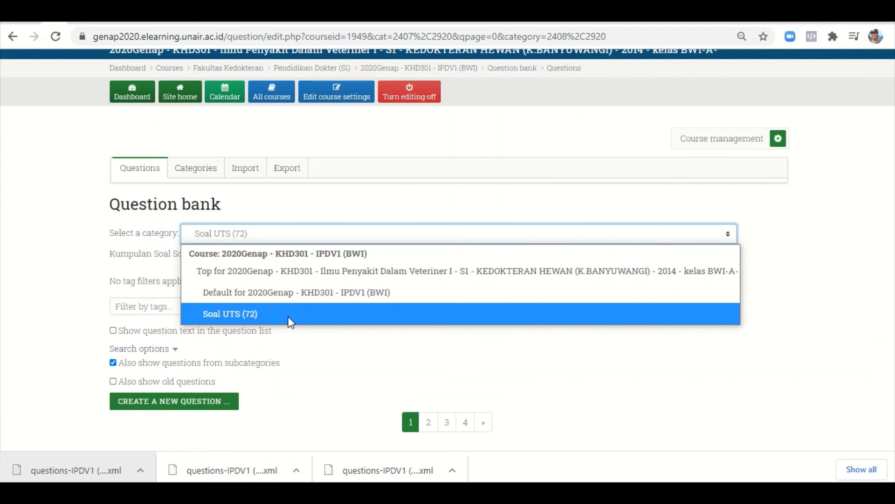
left_click(444, 367)
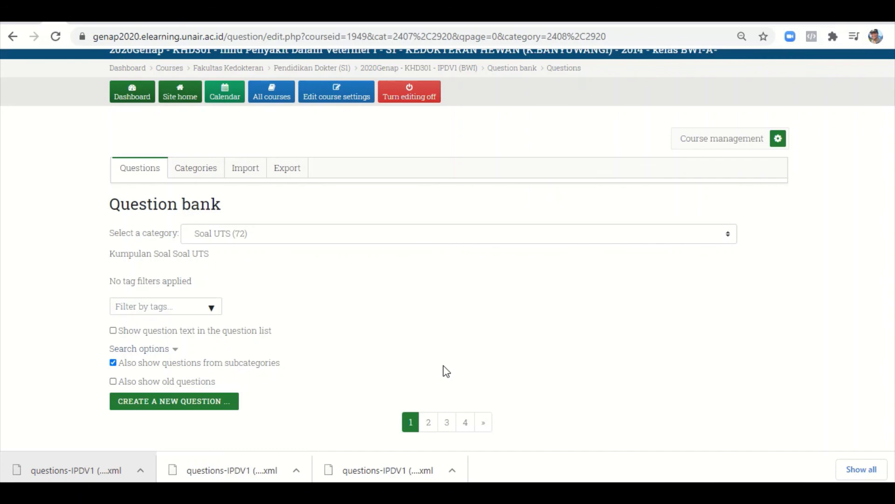
mouse_move(404, 28)
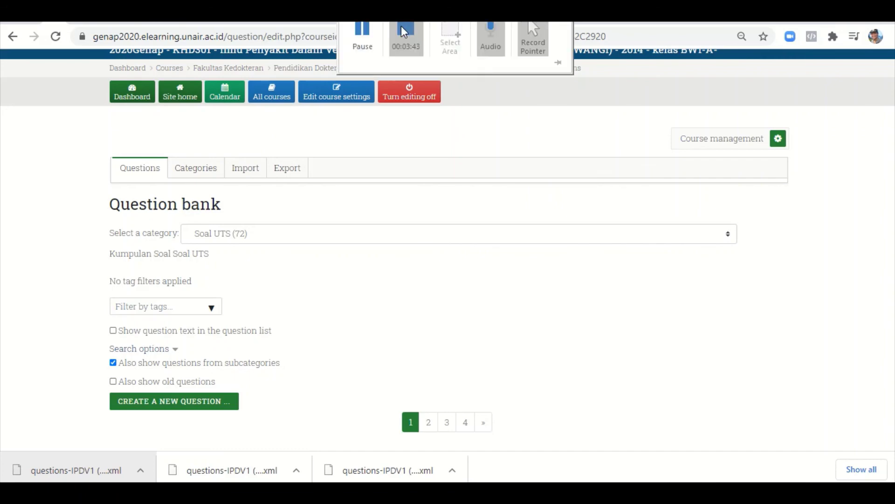